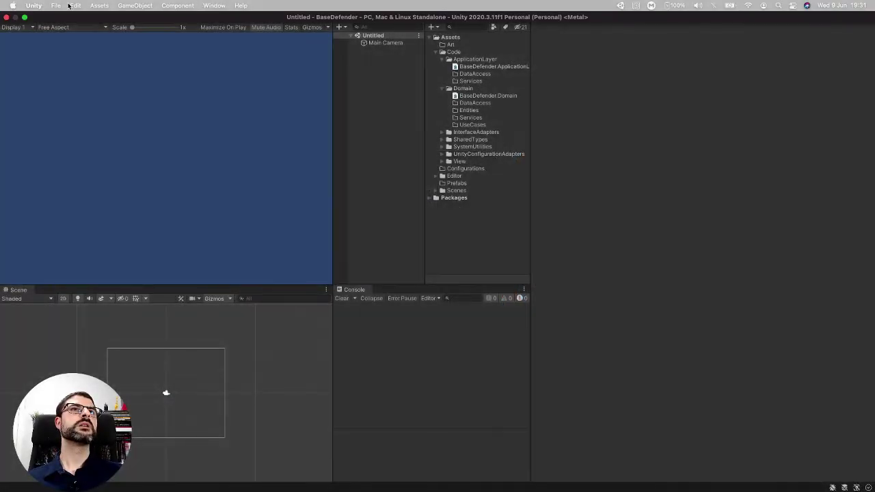
Open Build Settings from the File menu to reach the Player page of Project Settings.
{"action": "left_click", "coordinate": [60, 6]}
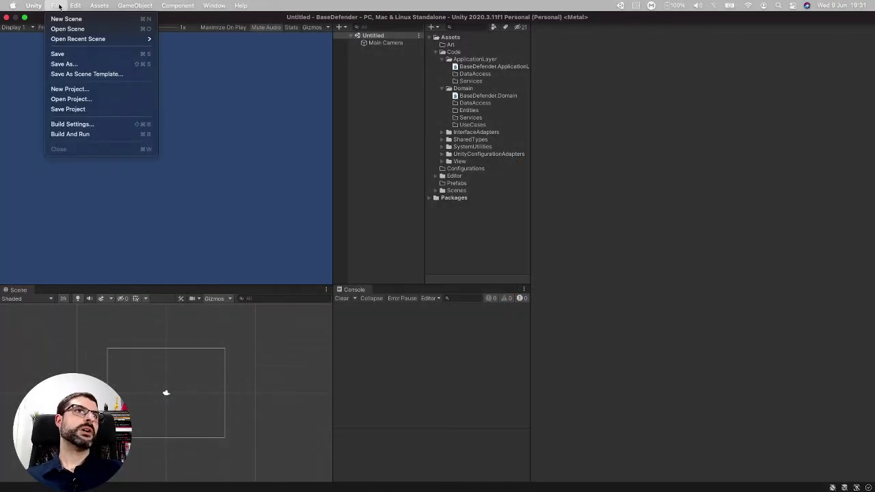
{"action": "left_click", "coordinate": [58, 127]}
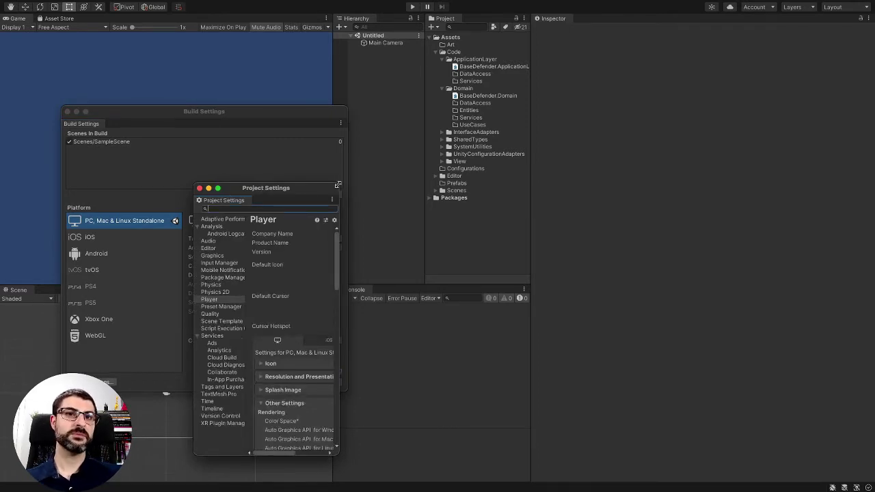
Resize and reposition Project Settings so Company Name, Product Name and Version 1.0.2 are readable.
{"action": "left_click_drag", "start_coordinate": [338, 183], "coordinate": [506, 121]}
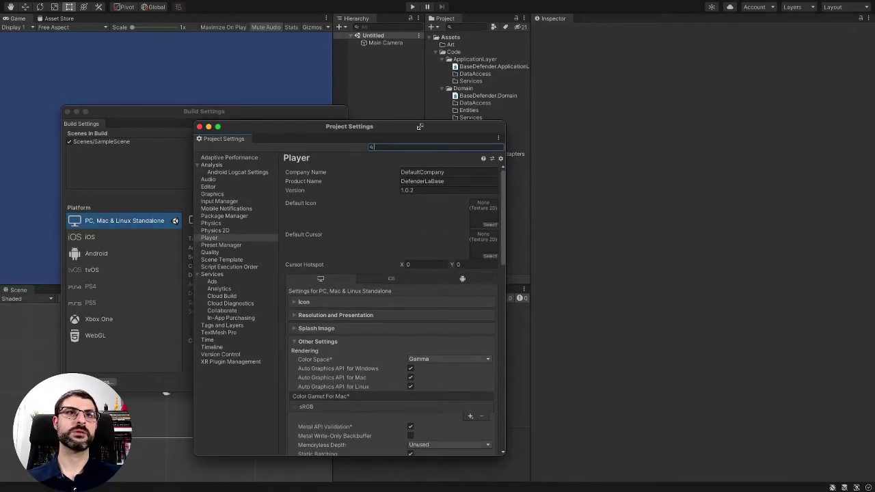
{"action": "left_click_drag", "start_coordinate": [400, 132], "coordinate": [509, 85]}
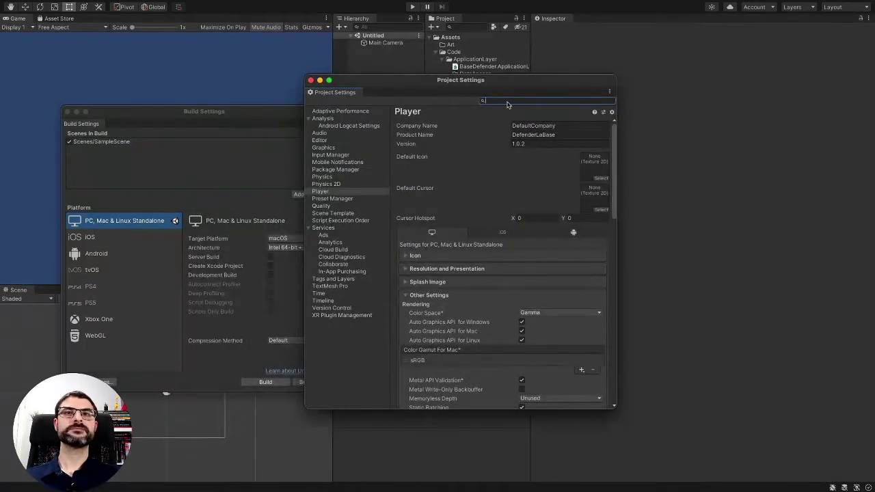
{"action": "left_click", "coordinate": [541, 127]}
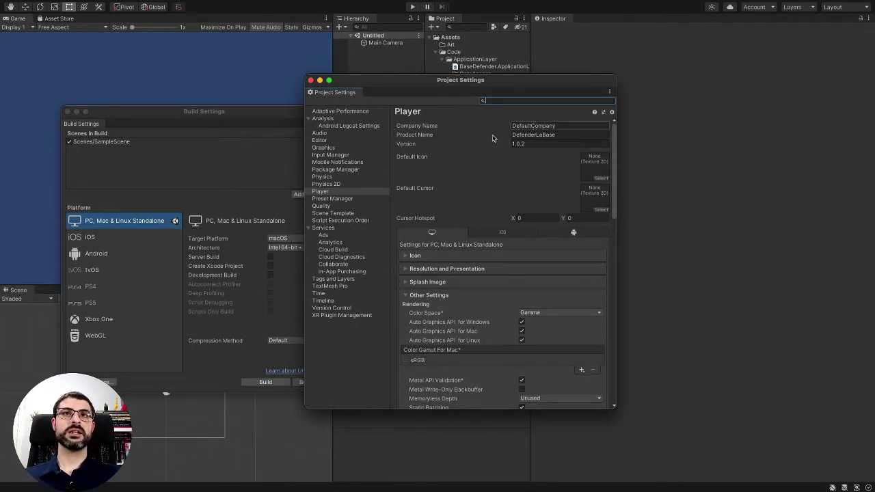
{"action": "left_click", "coordinate": [544, 132]}
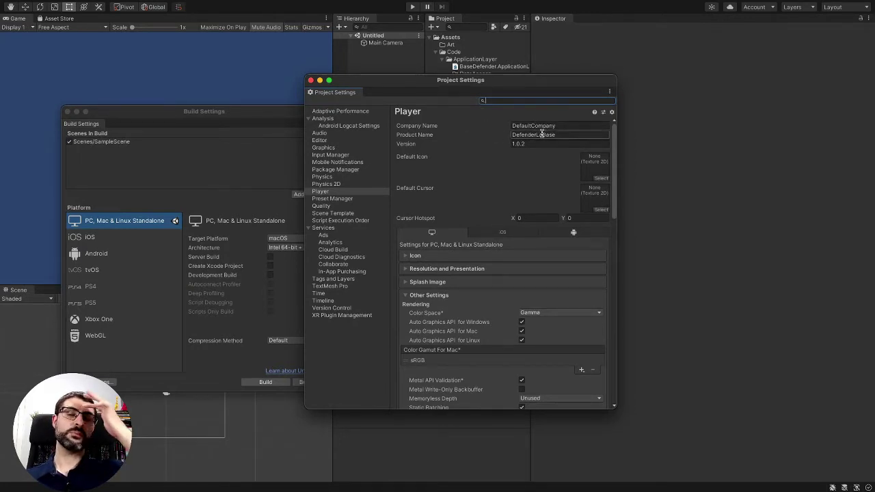
{"action": "left_click", "coordinate": [541, 125]}
Rename the company to ThePowerUpsLearning and the product to BaseDefender.
{"action": "left_click", "coordinate": [542, 126]}
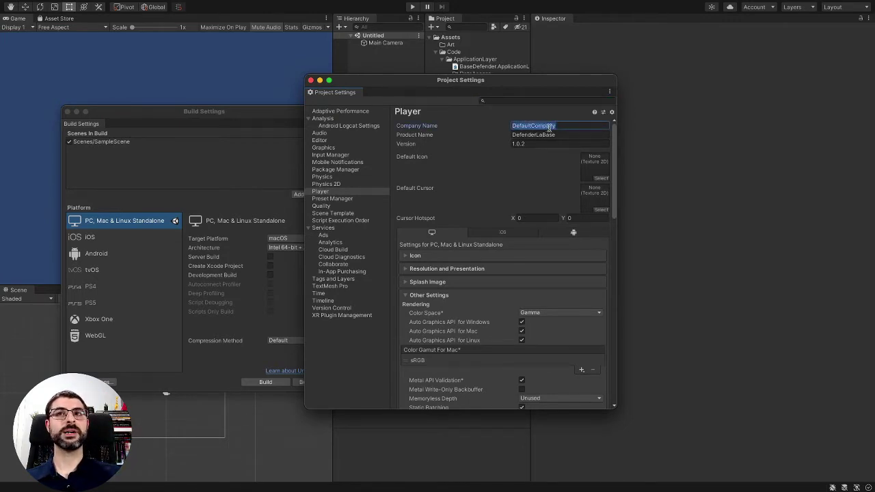
{"action": "type", "text": "TheP"}
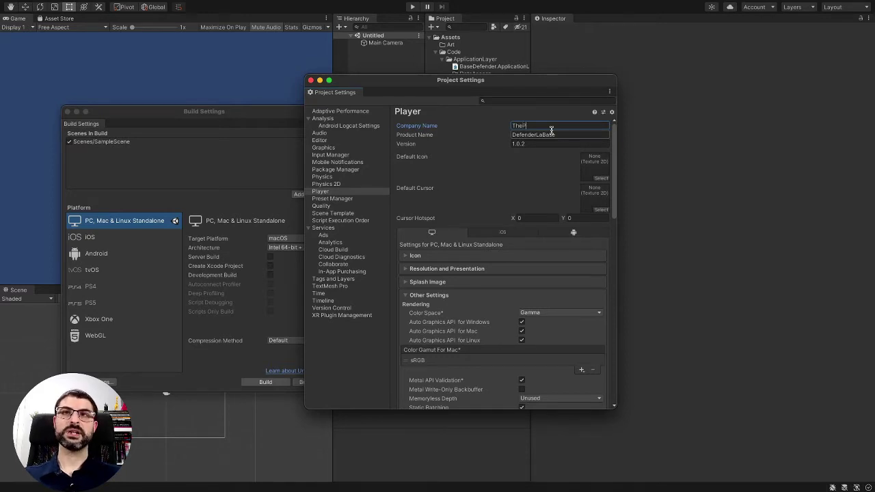
{"action": "type", "text": "owerUpsL"}
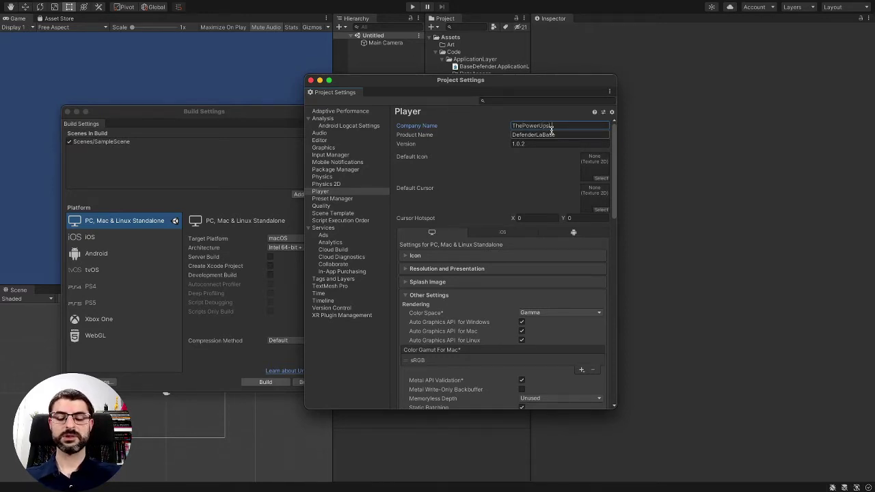
{"action": "type", "text": "earning"}
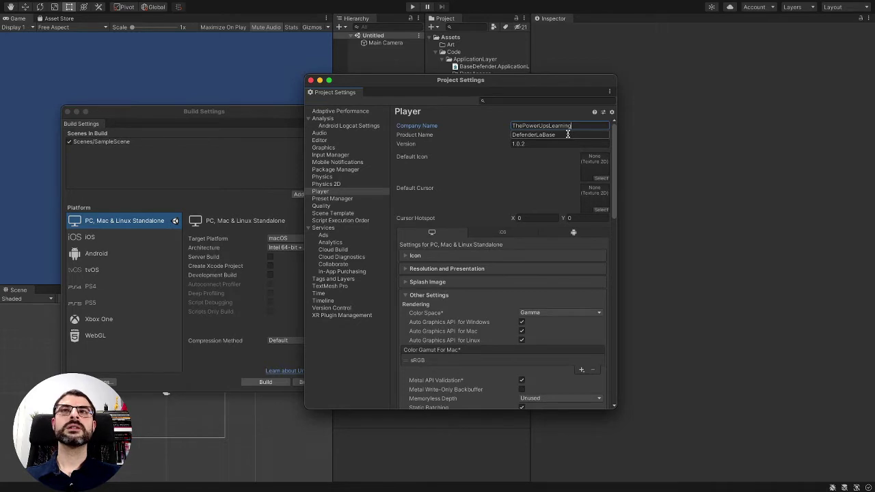
{"action": "left_click", "coordinate": [567, 135]}
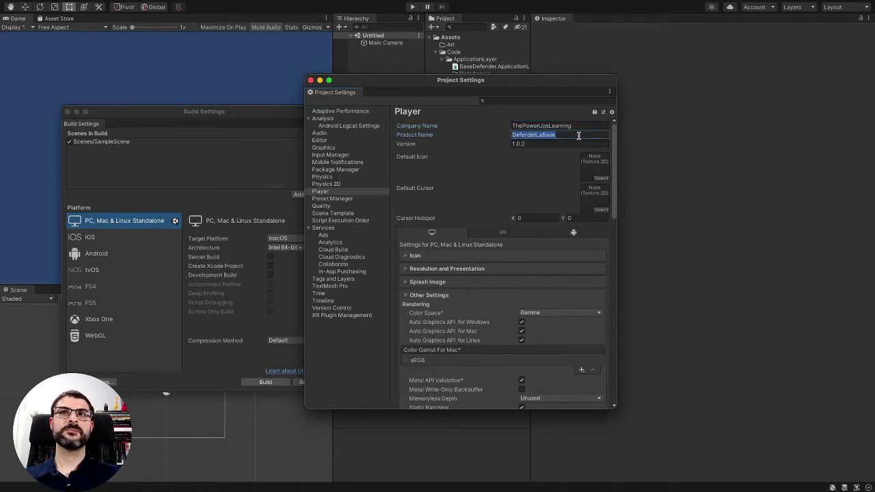
{"action": "type", "text": "BaseD"}
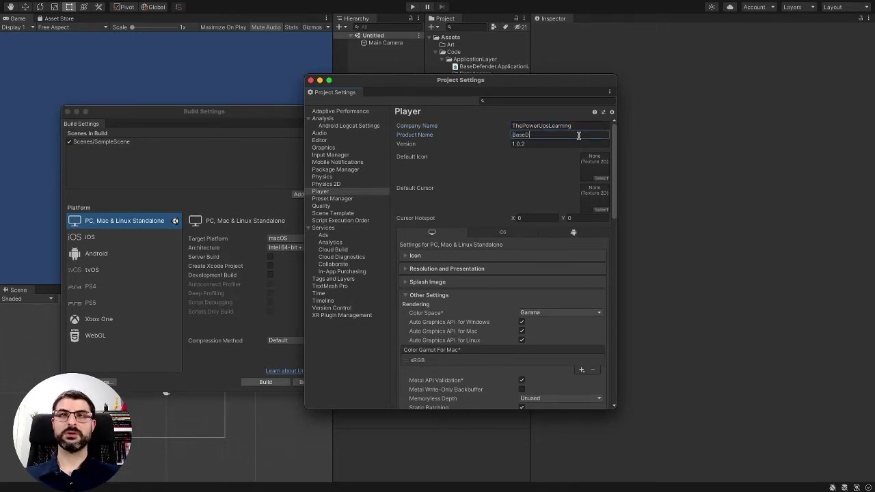
{"action": "type", "text": "efender"}
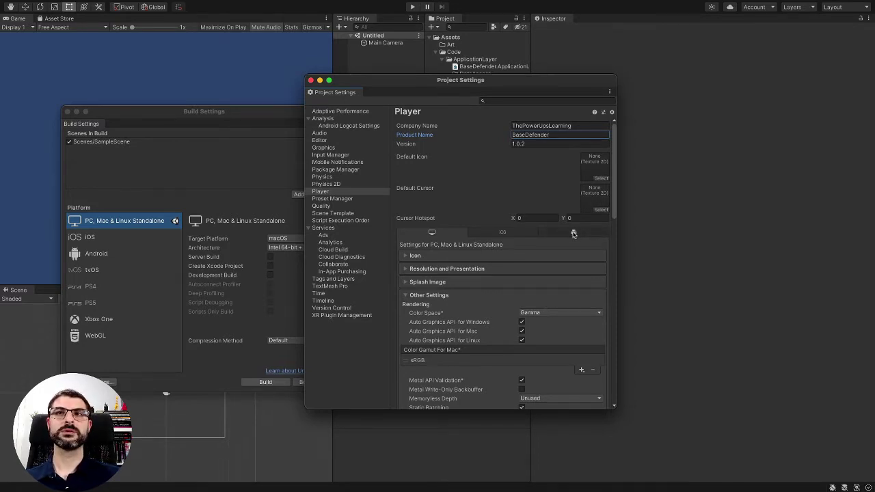
Switch to the Android platform settings and change the version from 1.0.2 to 0.0.1.
{"action": "left_click", "coordinate": [573, 233]}
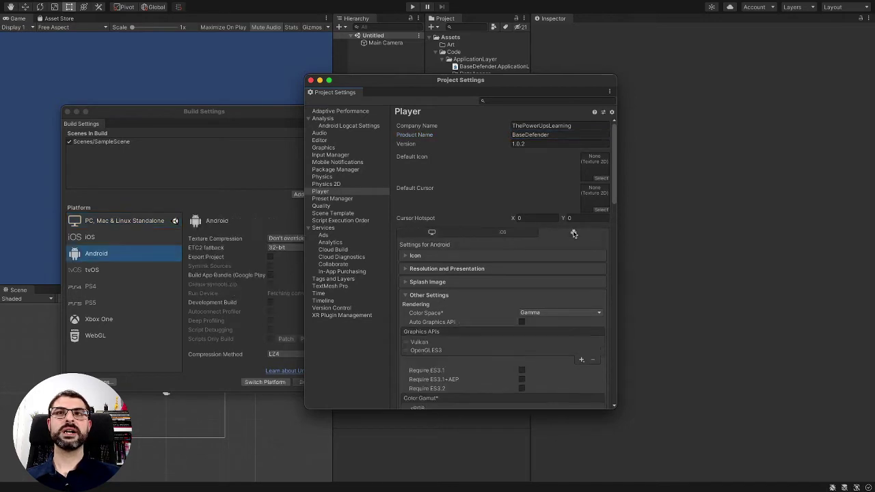
{"action": "left_click", "coordinate": [518, 144]}
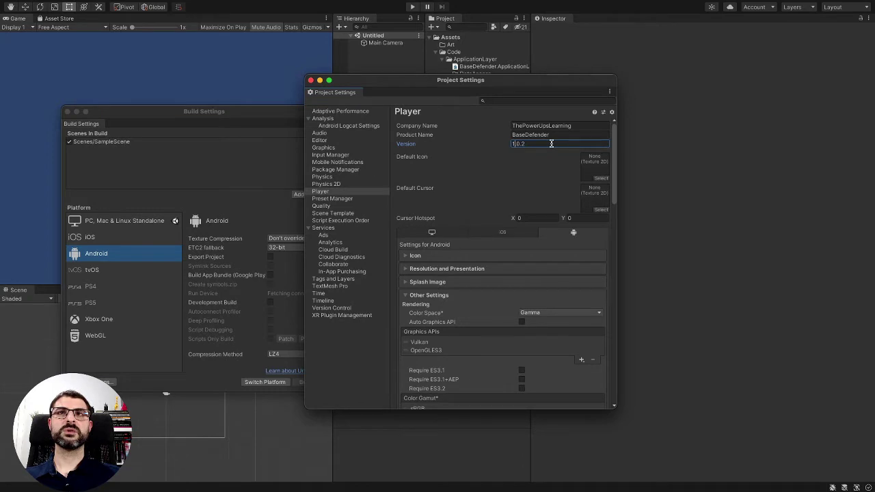
{"action": "key", "text": "BackSpace"}
{"action": "type", "text": "0."}
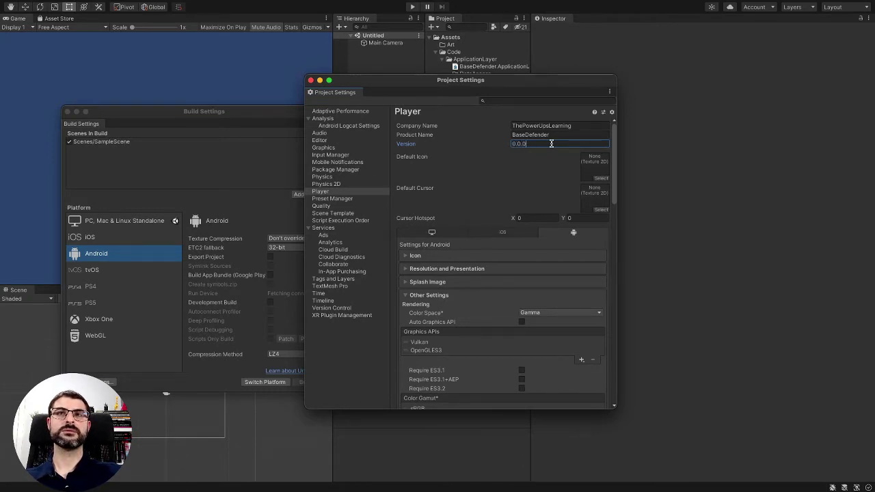
{"action": "type", "text": "1"}
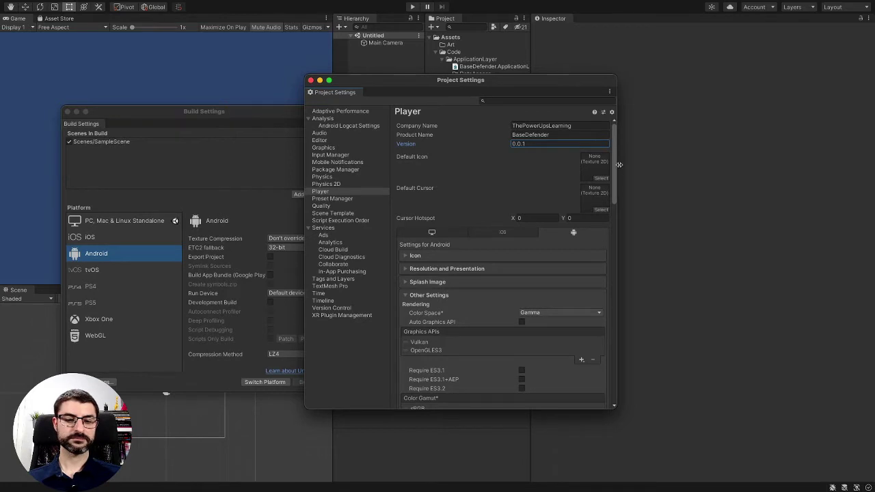
Set Default Orientation to Landscape Left under Resolution and Presentation, then collapse that section.
{"action": "scroll", "coordinate": [614, 171], "scroll_direction": "down", "scroll_amount": 2}
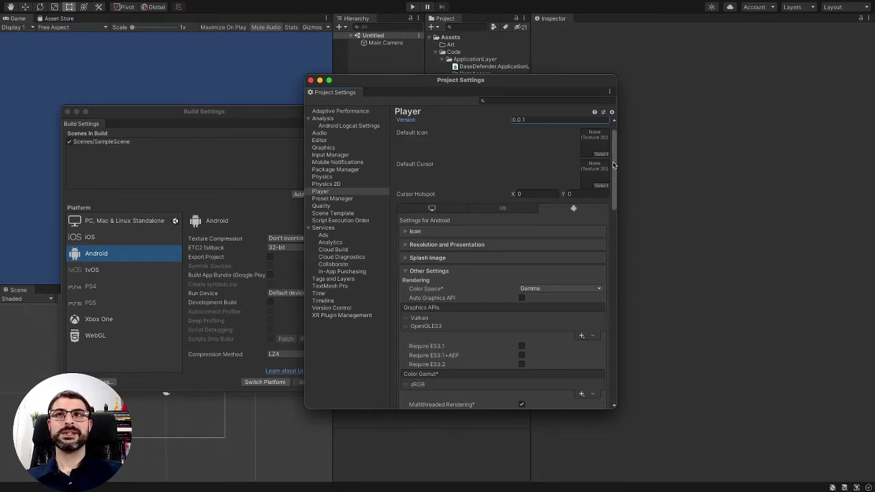
{"action": "left_click_drag", "start_coordinate": [612, 163], "coordinate": [613, 178]}
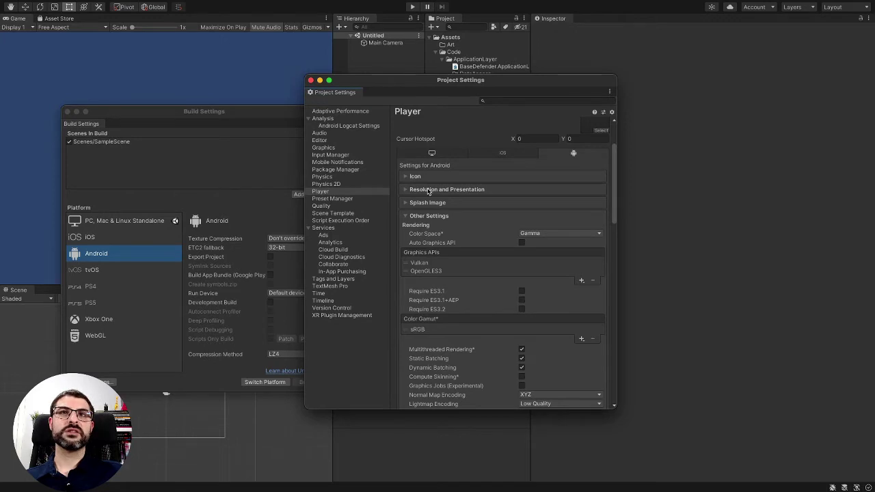
{"action": "left_click", "coordinate": [405, 190]}
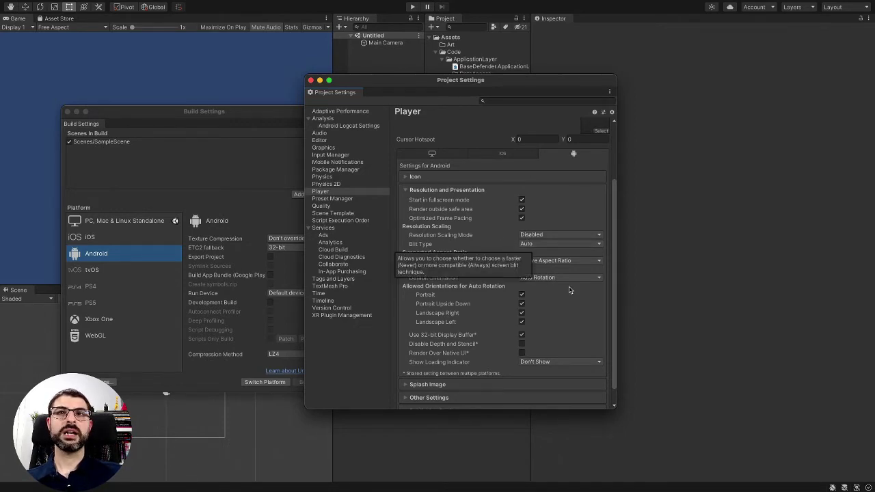
{"action": "left_click", "coordinate": [545, 278]}
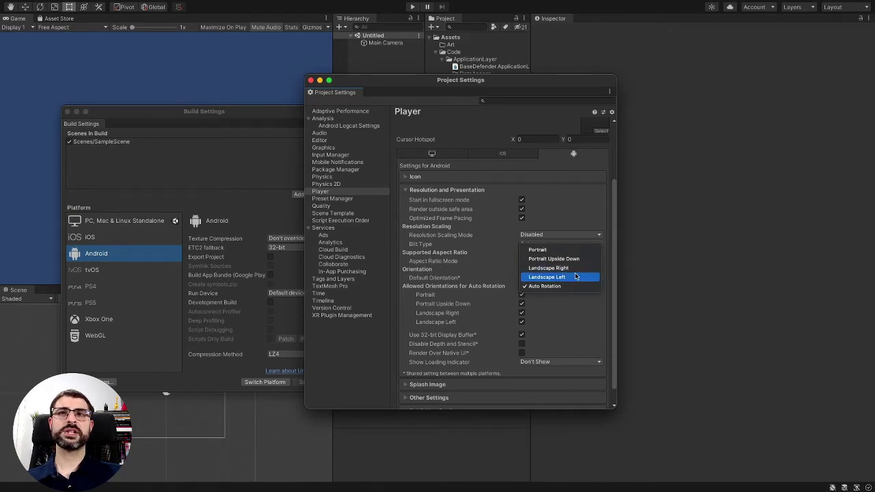
{"action": "left_click", "coordinate": [572, 278]}
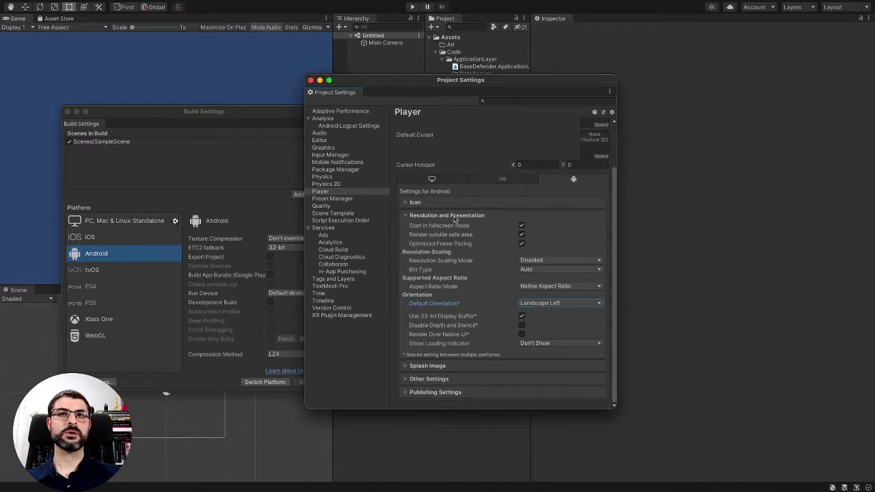
{"action": "left_click", "coordinate": [432, 214]}
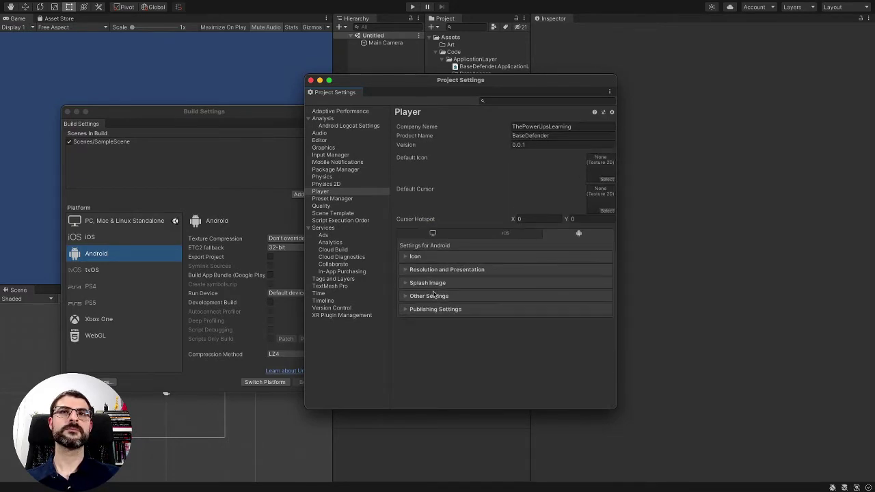
Expand Other Settings, review Graphics APIs (Vulkan, OpenGLES3) without adding any, and scroll down.
{"action": "left_click", "coordinate": [432, 296]}
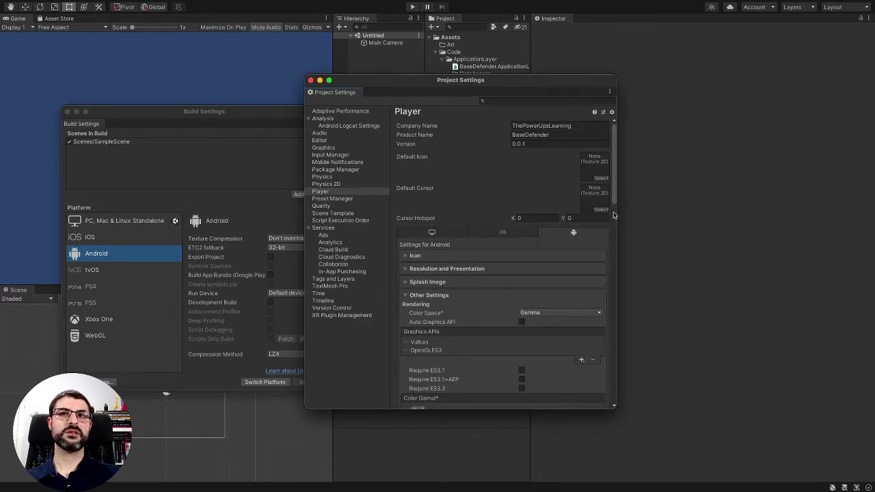
{"action": "left_click_drag", "start_coordinate": [613, 199], "coordinate": [614, 238]}
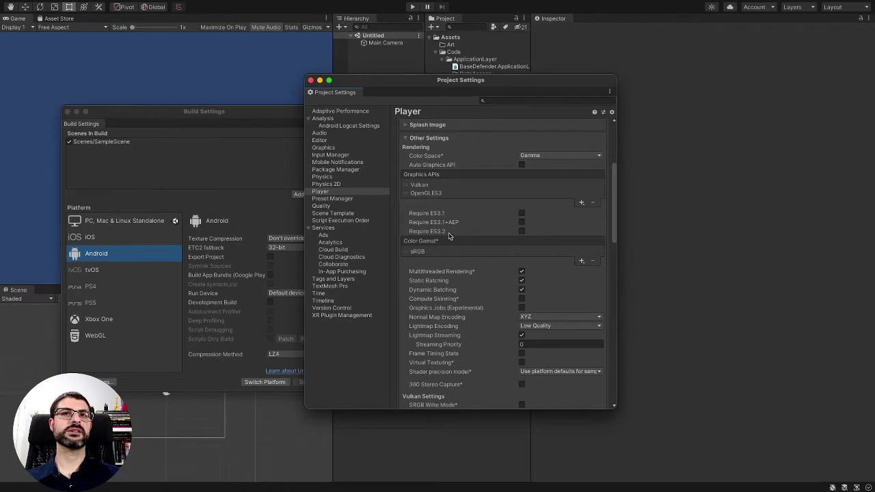
{"action": "left_click", "coordinate": [581, 202]}
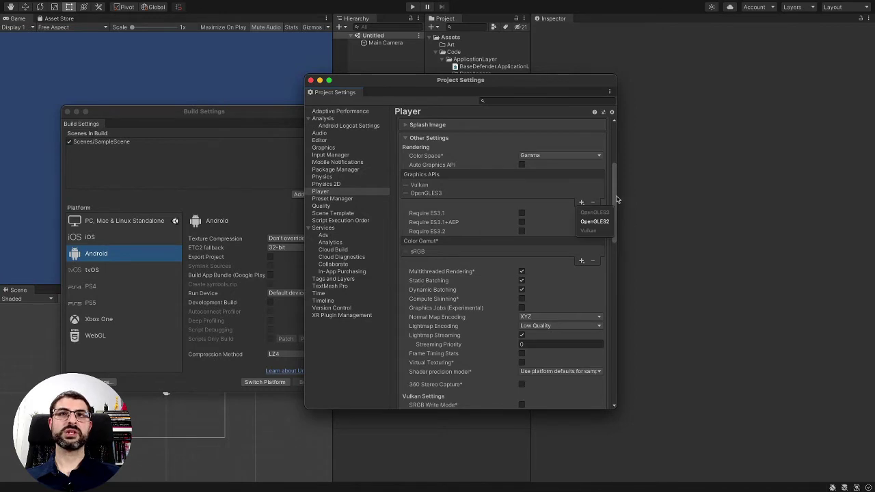
{"action": "left_click", "coordinate": [614, 197]}
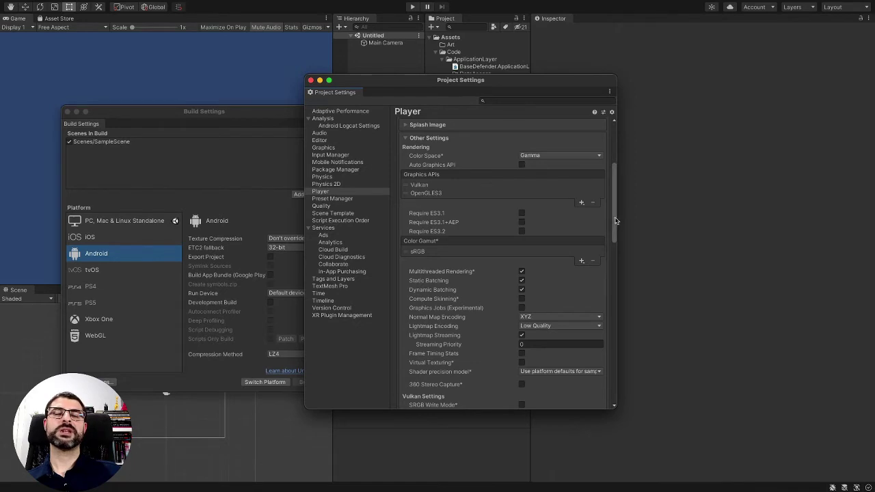
{"action": "left_click_drag", "start_coordinate": [616, 218], "coordinate": [614, 253]}
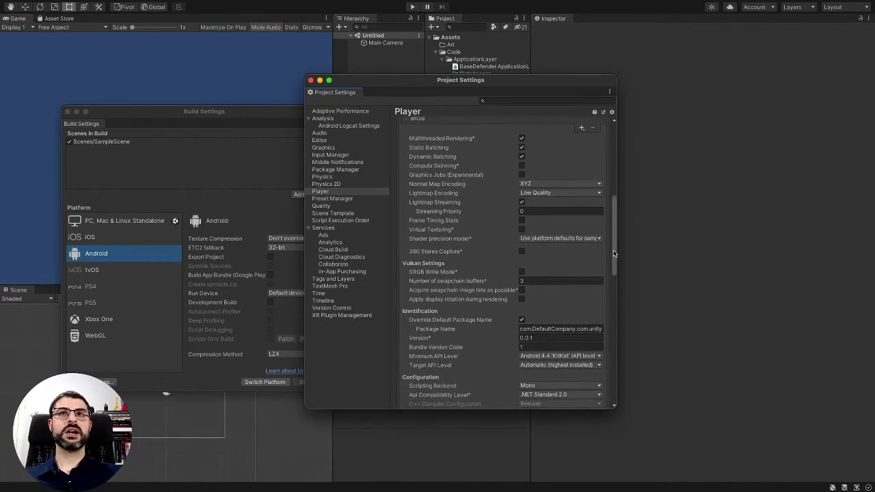
Replace the template package name with com.ThePowerUps followed by the BaseDefender game name.
{"action": "scroll", "coordinate": [537, 287], "scroll_direction": "down", "scroll_amount": 2}
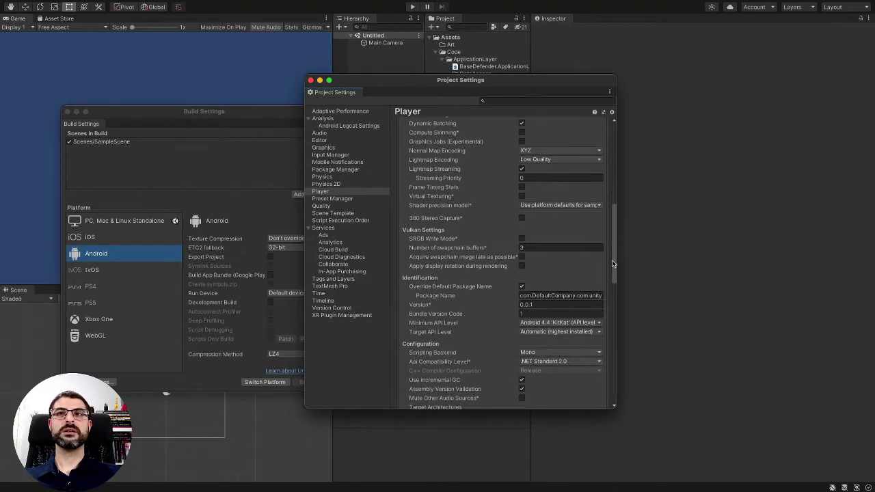
{"action": "double_click", "coordinate": [546, 289]}
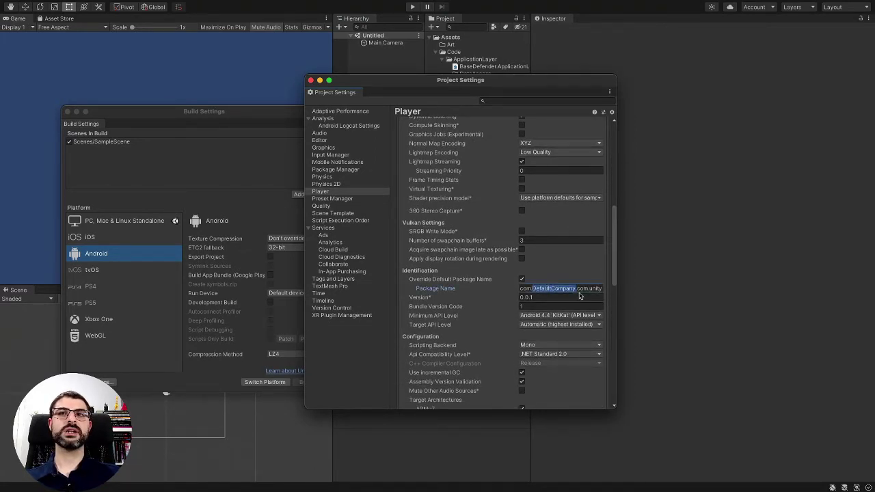
{"action": "type", "text": "ThePowerU"}
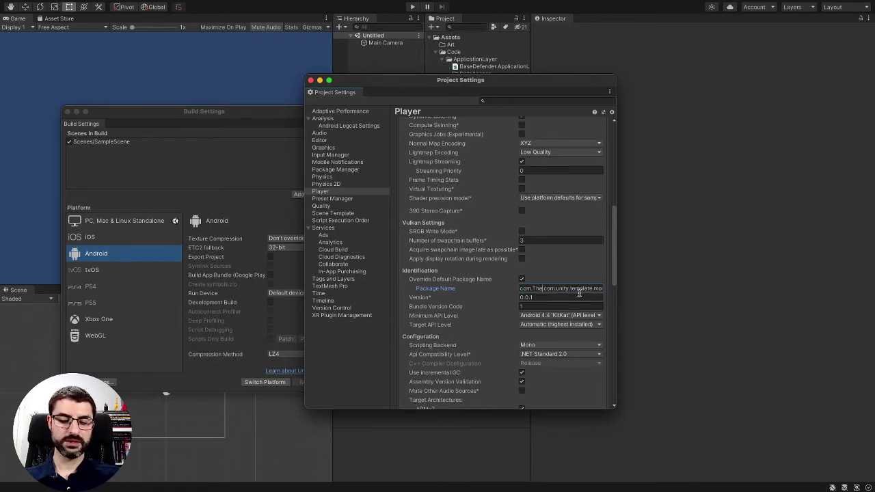
{"action": "type", "text": "ps."}
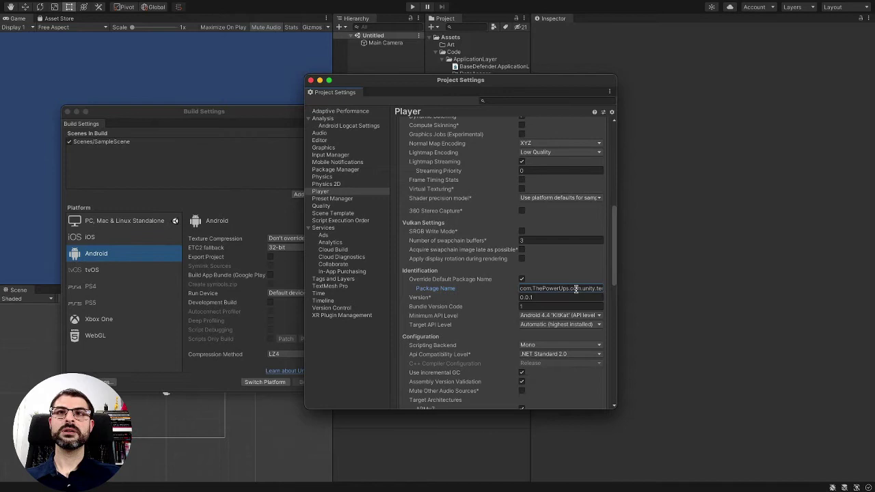
{"action": "double_click", "coordinate": [575, 289]}
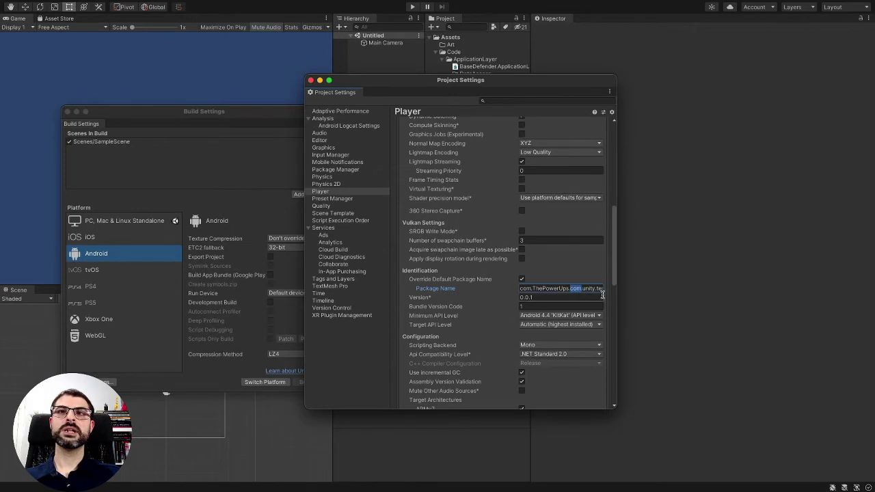
{"action": "key", "text": "BackSpace"}
{"action": "key", "text": "BackSpace"}
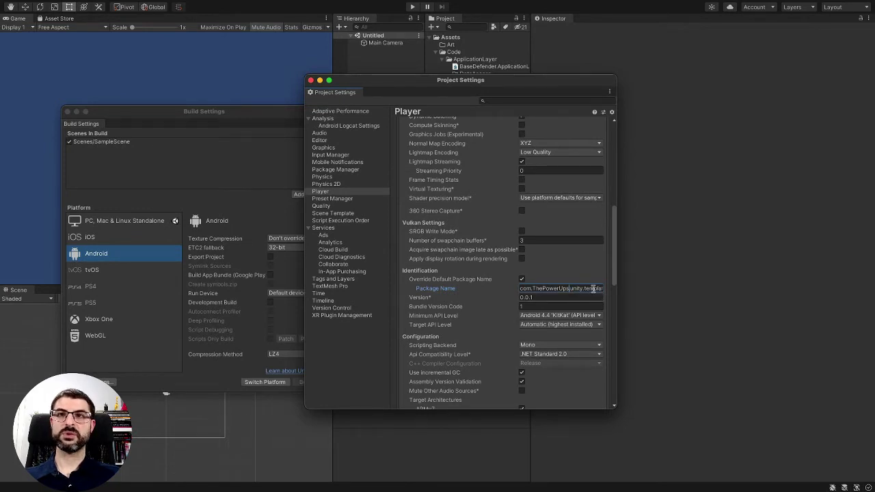
{"action": "key", "text": "shift+End"}
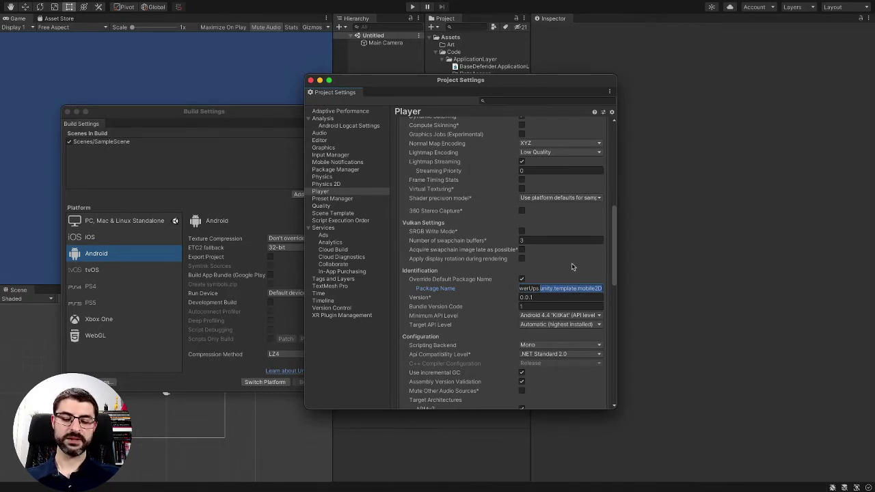
{"action": "type", "text": "BaseD"}
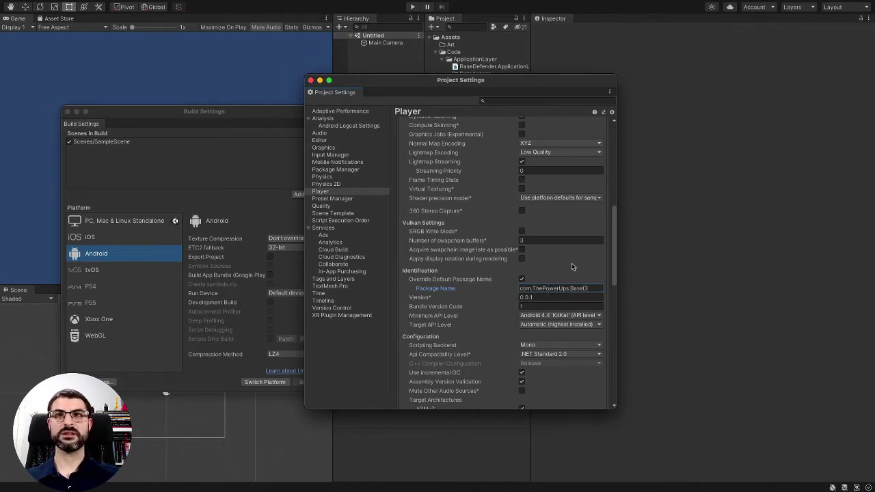
{"action": "type", "text": "efender"}
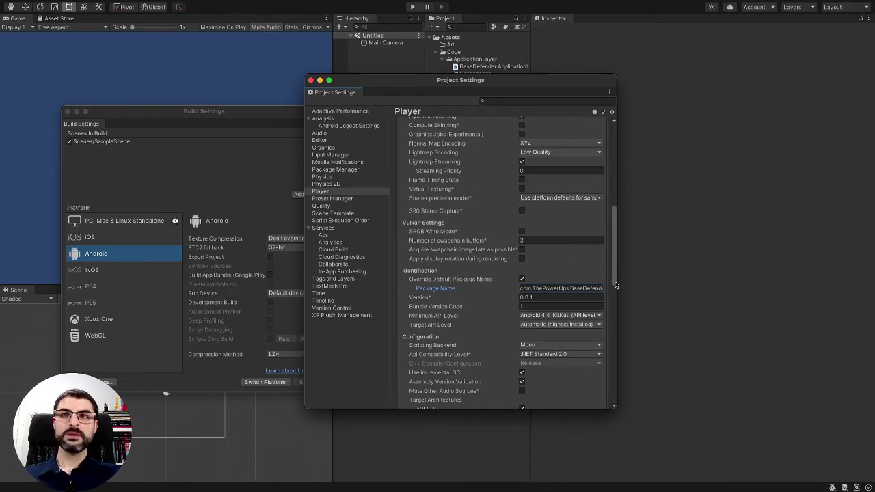
{"action": "left_click", "coordinate": [528, 299]}
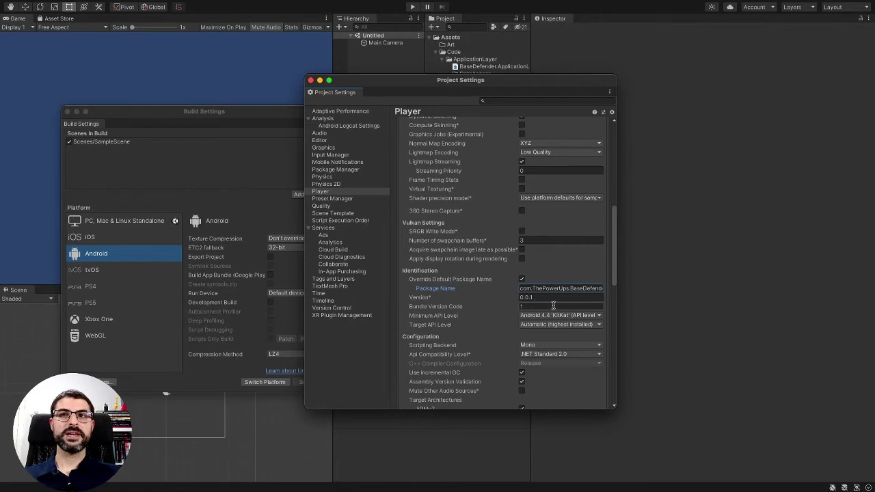
Choose Android 5.0 'Lollipop' (API level 21) as Minimum API Level, leaving Target API Automatic.
{"action": "scroll", "coordinate": [613, 282], "scroll_direction": "down", "scroll_amount": 3}
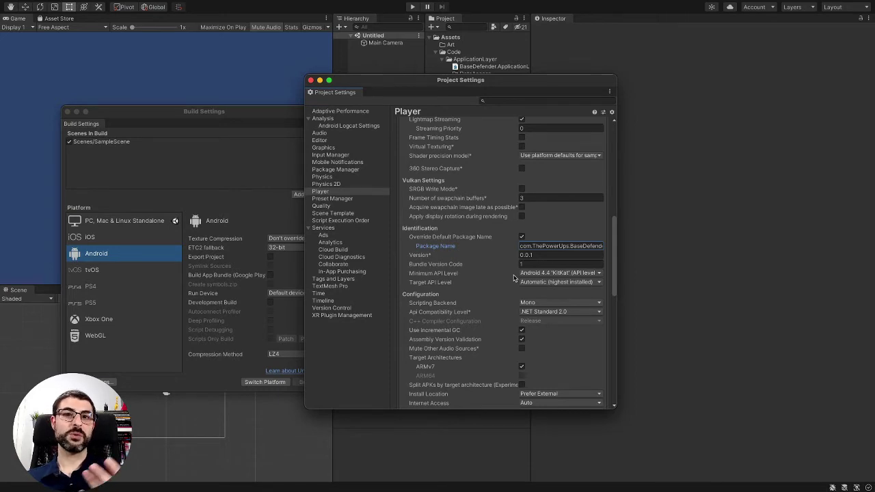
{"action": "left_click", "coordinate": [552, 276]}
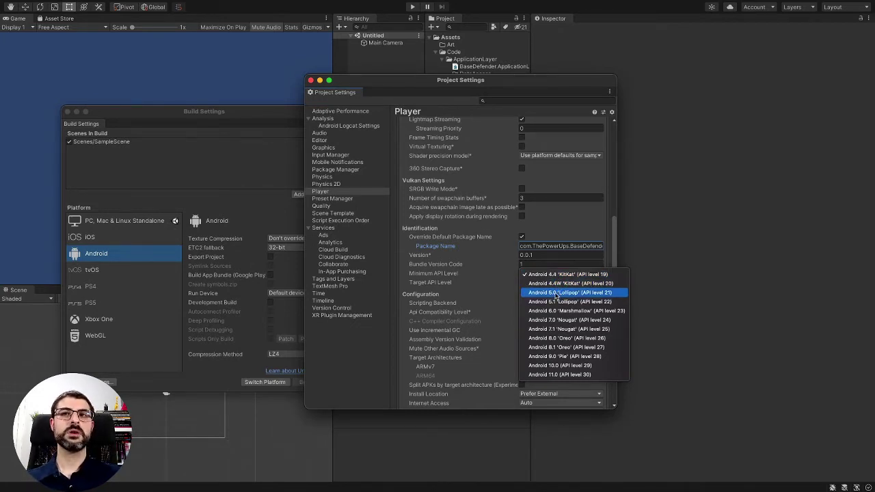
{"action": "left_click", "coordinate": [555, 293]}
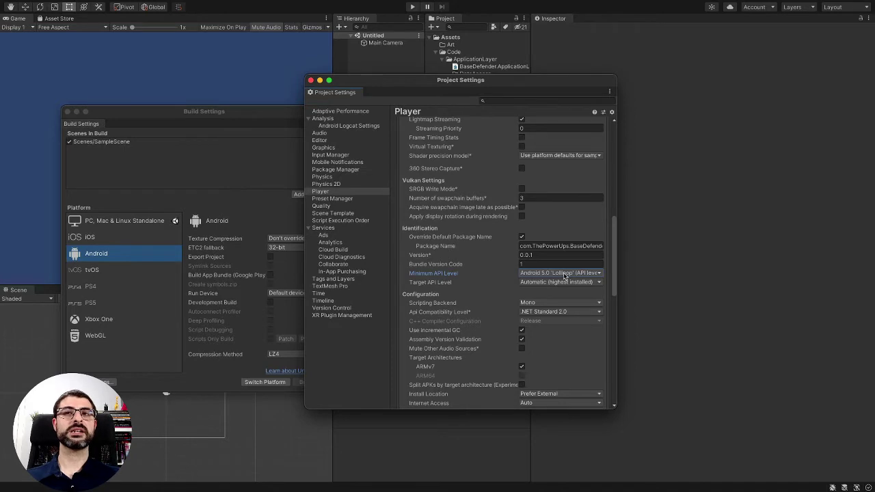
{"action": "left_click", "coordinate": [564, 274]}
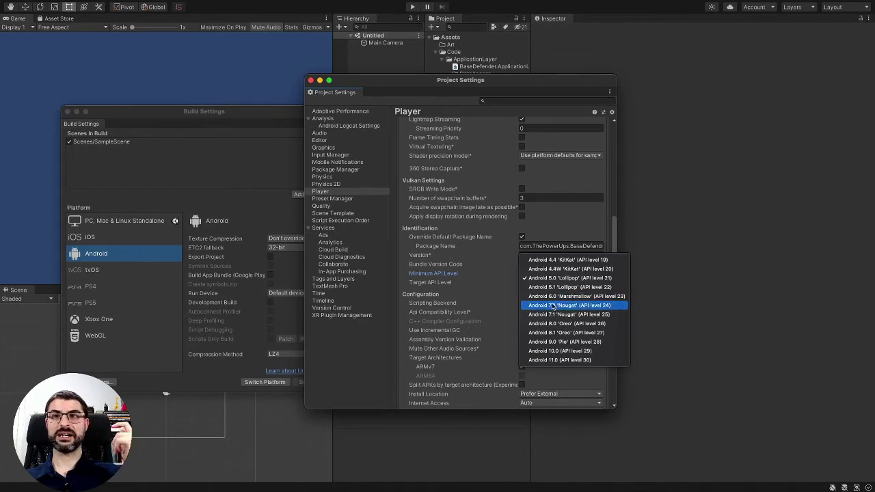
{"action": "left_click", "coordinate": [614, 242]}
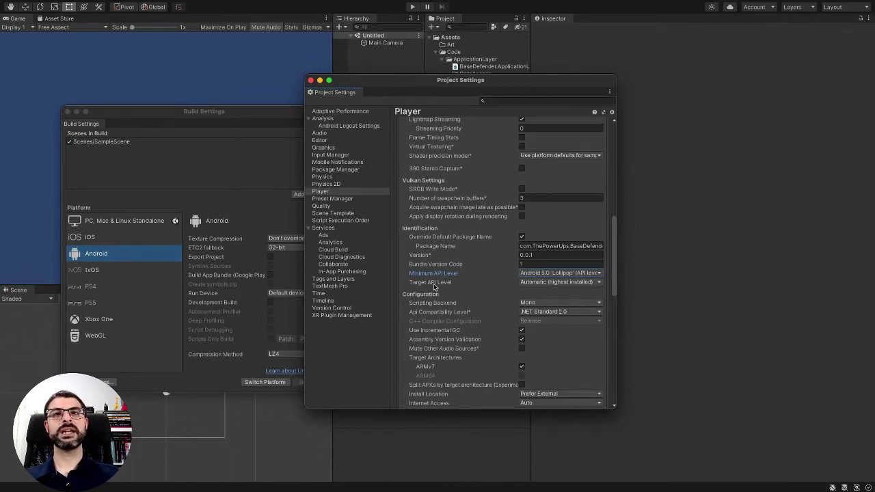
{"action": "left_click", "coordinate": [532, 282]}
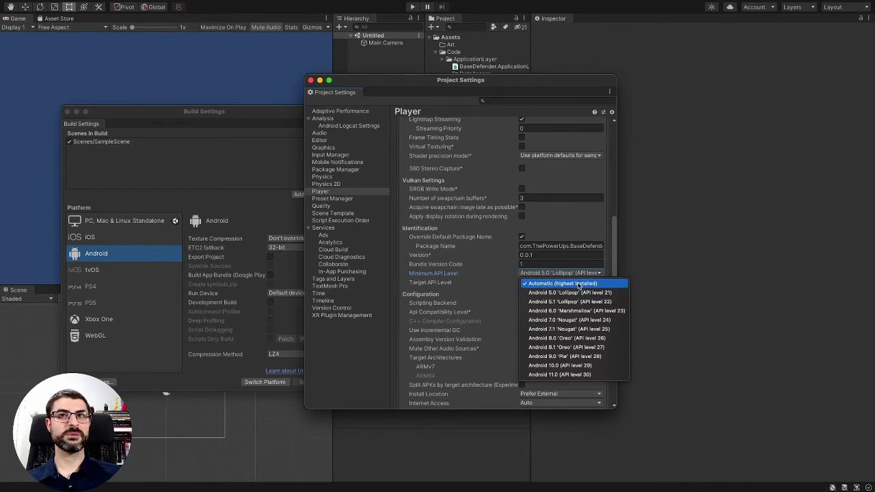
{"action": "left_click", "coordinate": [580, 284]}
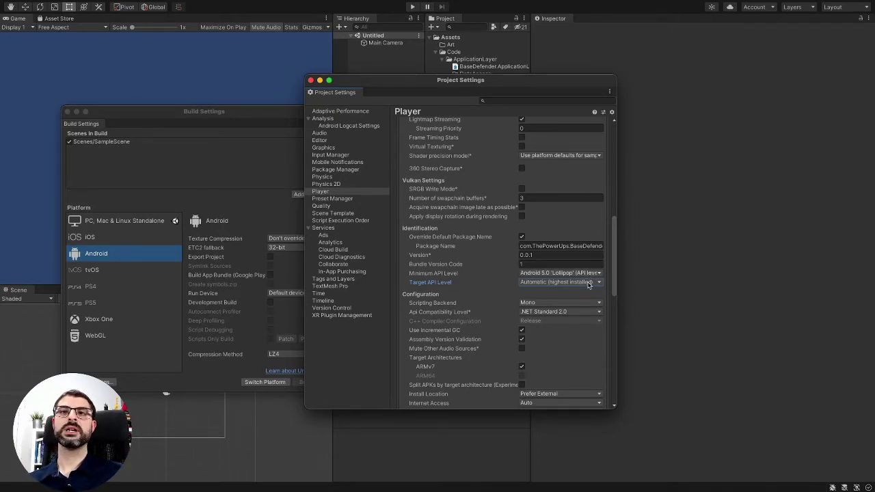
{"action": "left_click", "coordinate": [588, 284]}
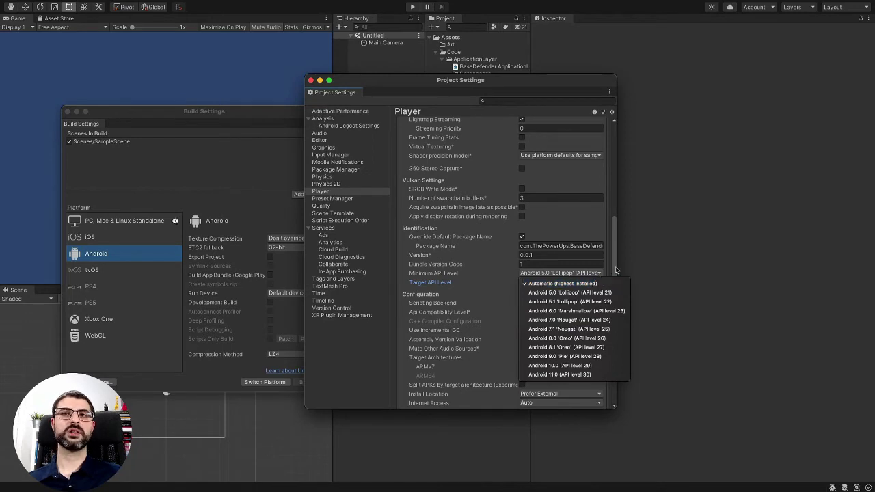
{"action": "left_click", "coordinate": [597, 281]}
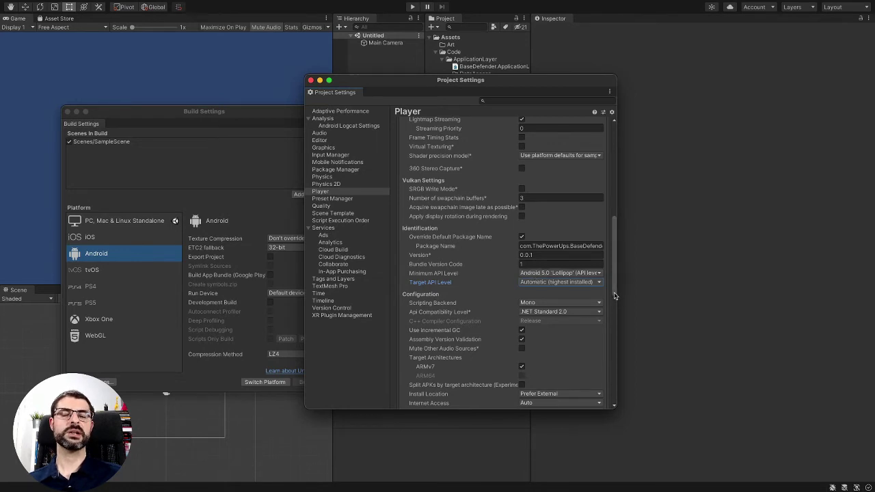
In Android Configuration, leave Scripting Backend on Mono and set Api Compatibility Level to .NET 4.x.
{"action": "left_click_drag", "start_coordinate": [614, 294], "coordinate": [615, 302]}
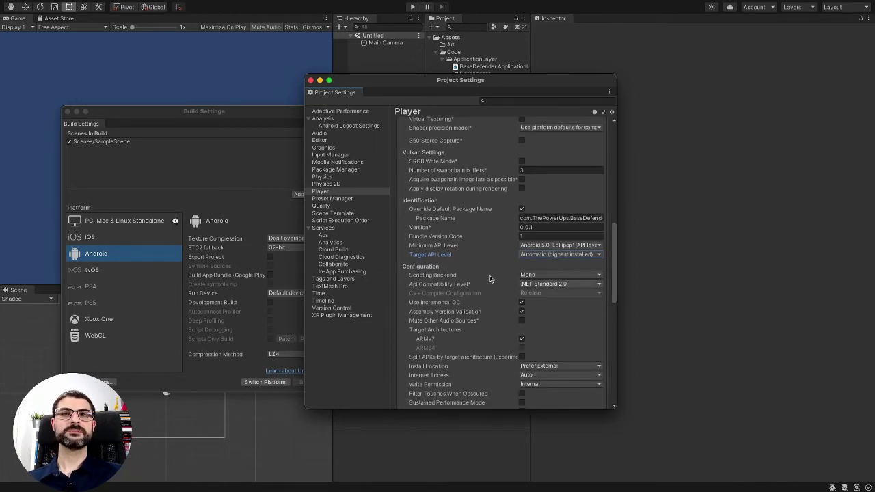
{"action": "left_click", "coordinate": [557, 275]}
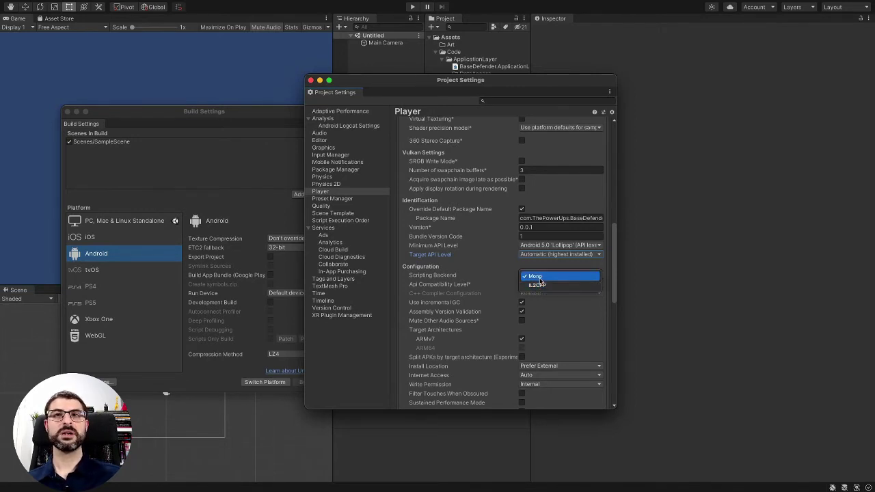
{"action": "left_click", "coordinate": [613, 276]}
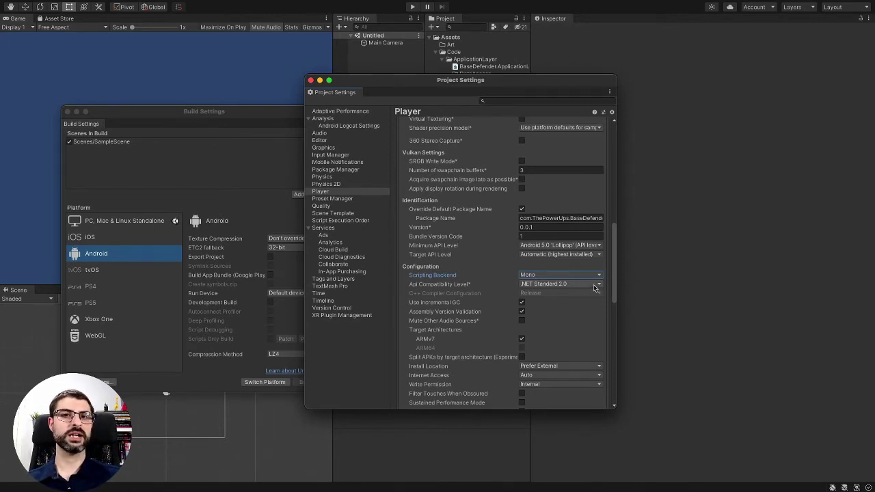
{"action": "left_click", "coordinate": [594, 286]}
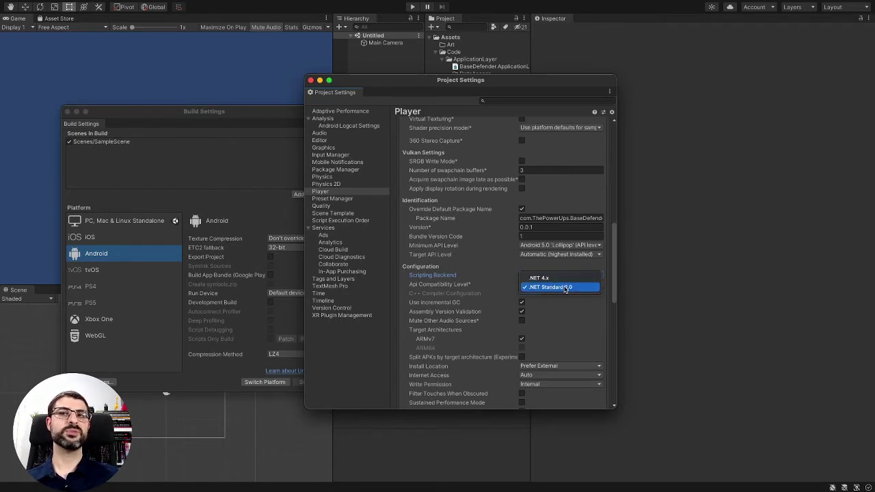
{"action": "left_click", "coordinate": [551, 279]}
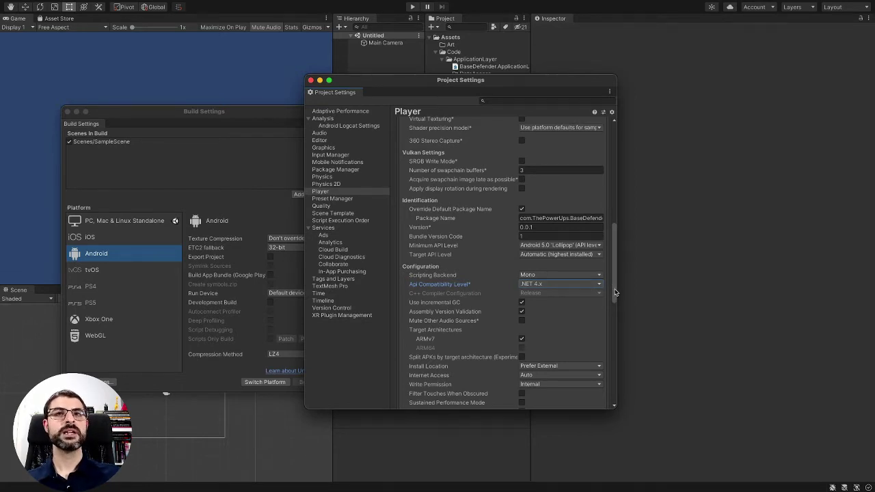
Close Project Settings and save the project with File > Save Project.
{"action": "left_click_drag", "start_coordinate": [613, 292], "coordinate": [612, 408]}
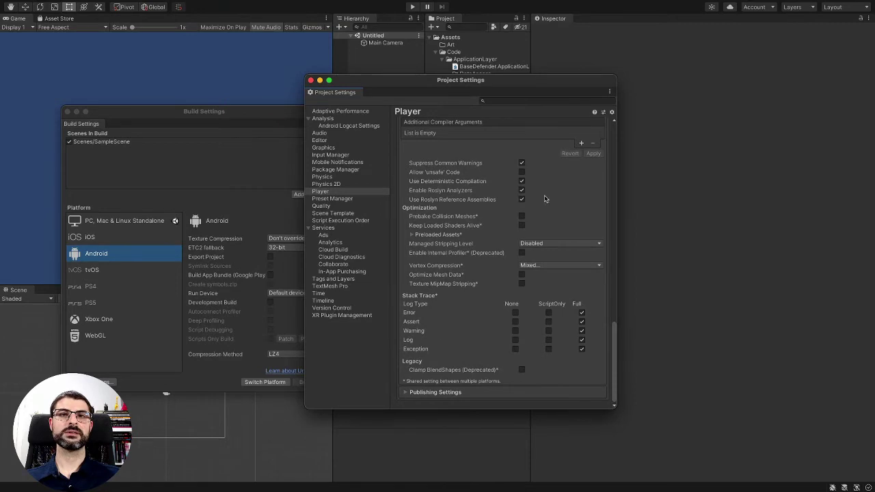
{"action": "left_click", "coordinate": [311, 80]}
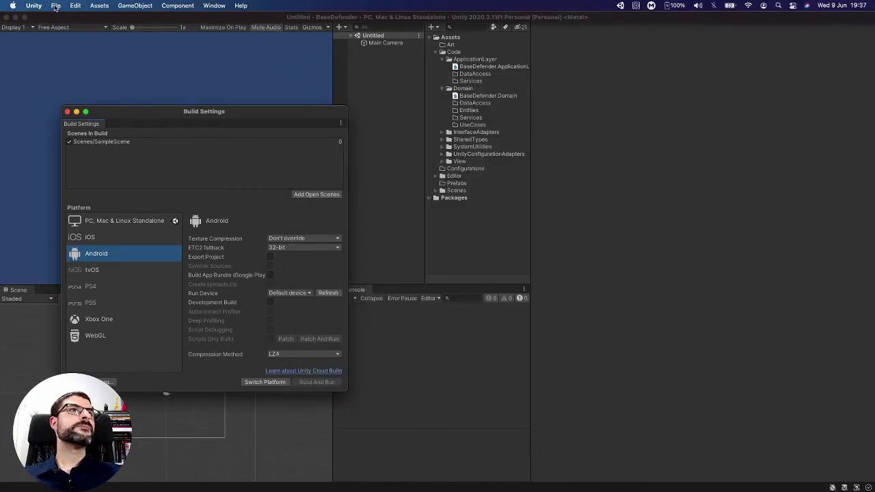
{"action": "left_click", "coordinate": [55, 6]}
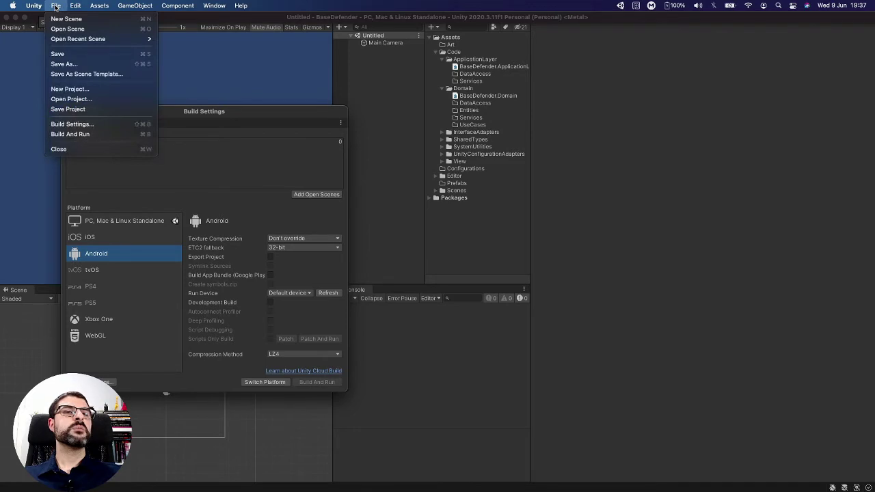
{"action": "left_click", "coordinate": [82, 111]}
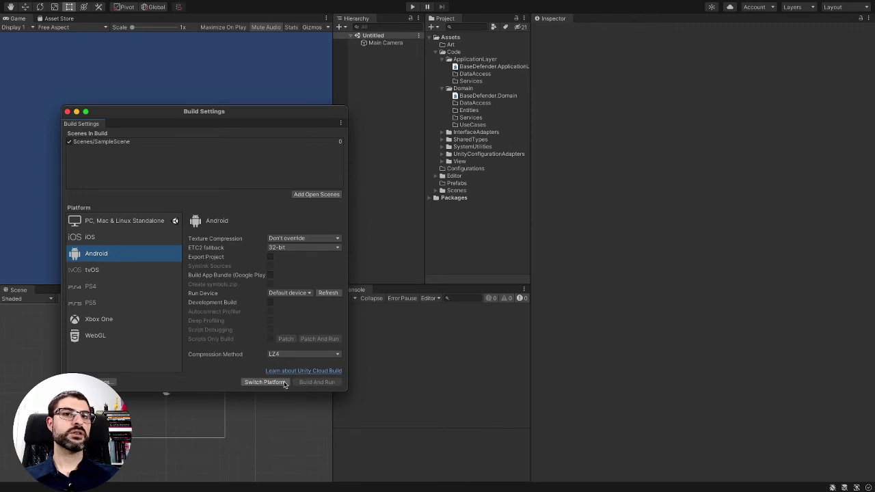
Tick Development Build in the Android Build Settings to expose the profiler options.
{"action": "left_click", "coordinate": [270, 302]}
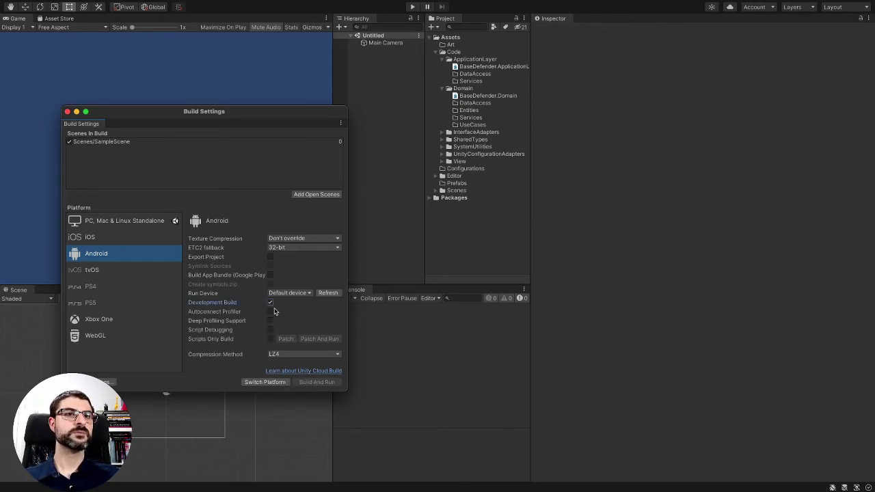